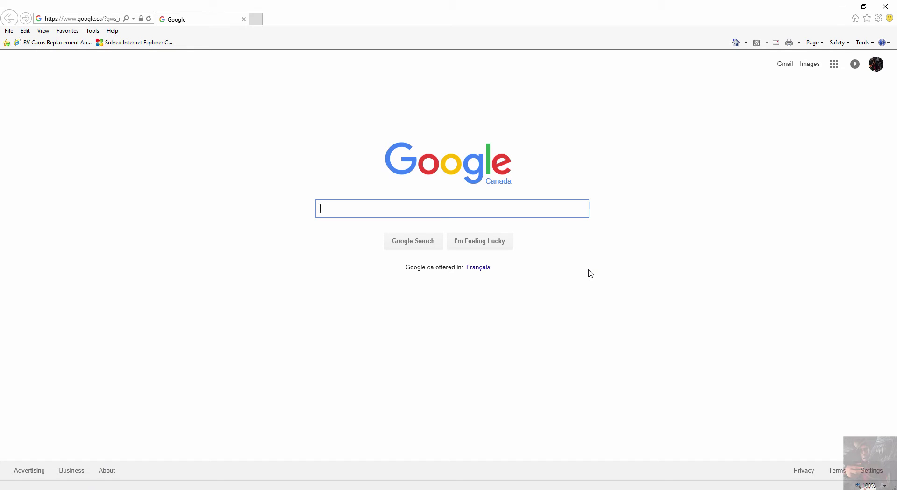
Search Google Images for 'butterfly' and preview the orange monarch PNG from pngimg.com.
{"action": "type", "text": "butter"}
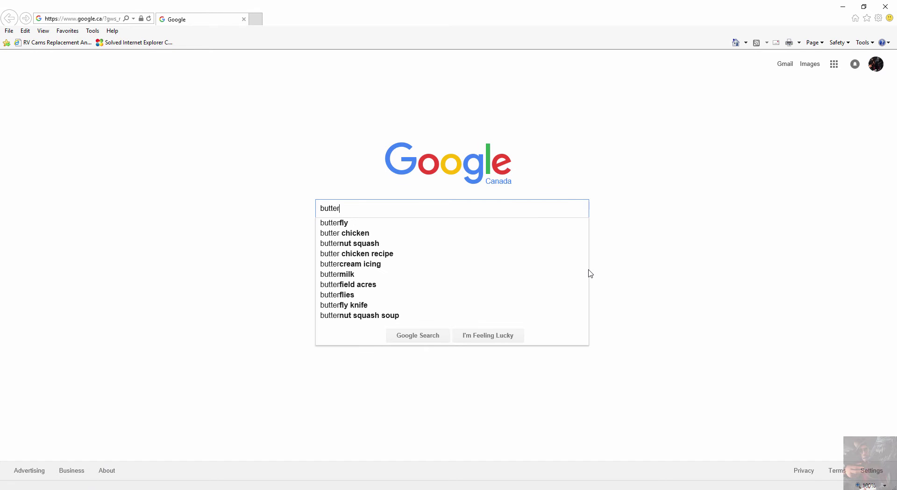
{"action": "type", "text": "fly"}
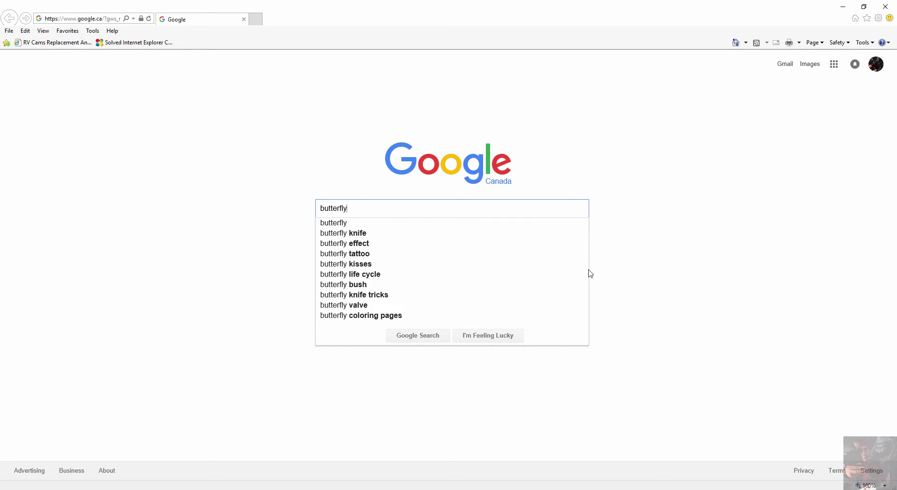
{"action": "key", "text": "Return"}
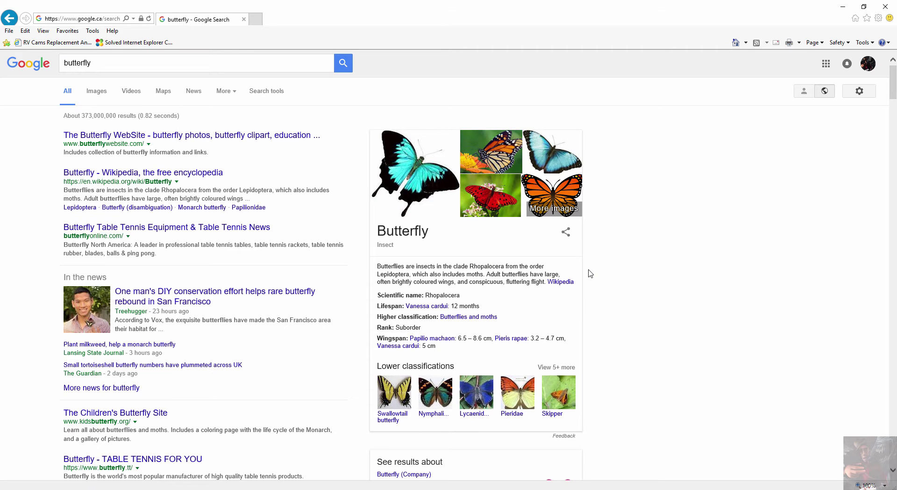
{"action": "left_click", "coordinate": [97, 91]}
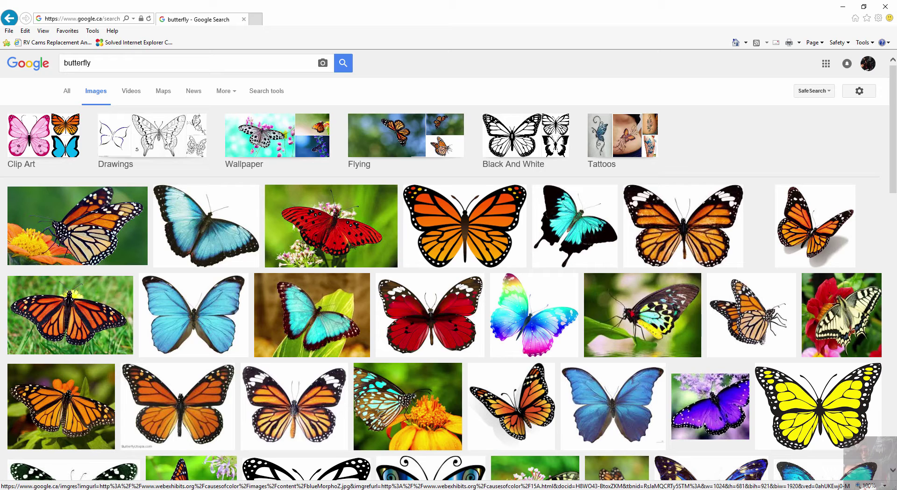
{"action": "left_click", "coordinate": [480, 240]}
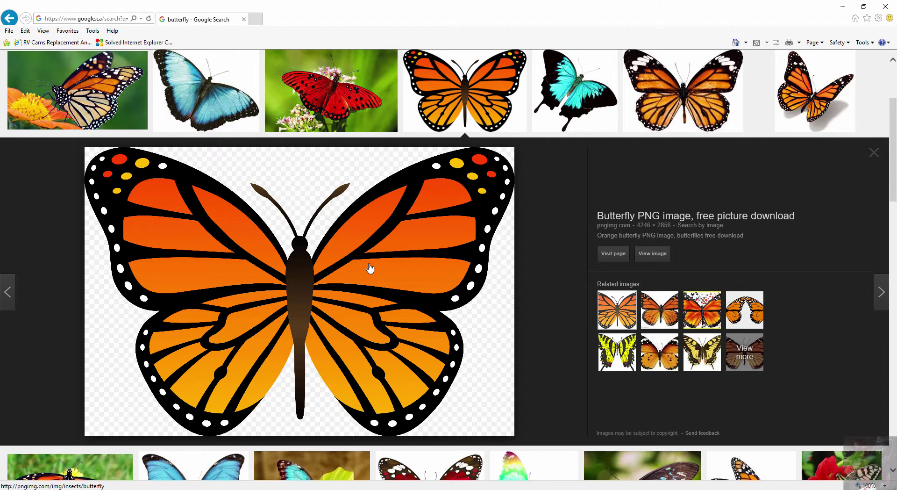
Visit pngimg.com and browse to the Orange butterfly PNG page, 4246x2856 with transparent background.
{"action": "left_click", "coordinate": [370, 268]}
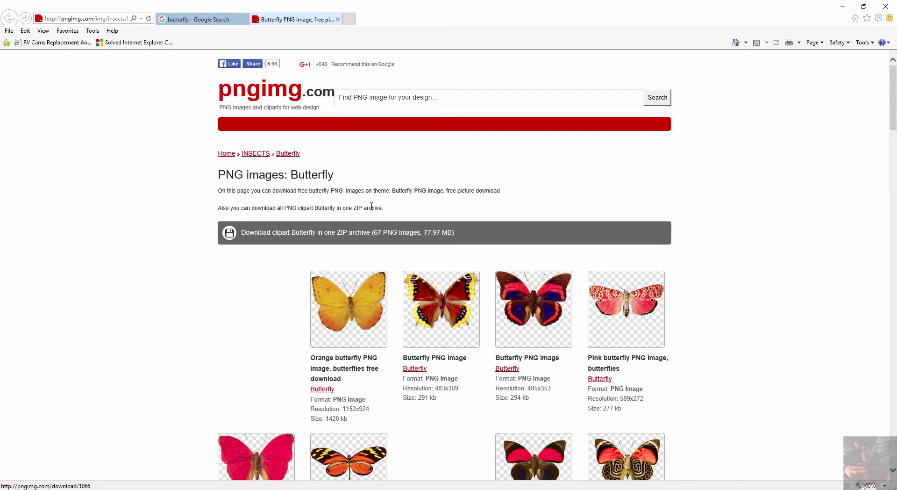
{"action": "scroll", "coordinate": [404, 206], "scroll_direction": "down", "scroll_amount": 3}
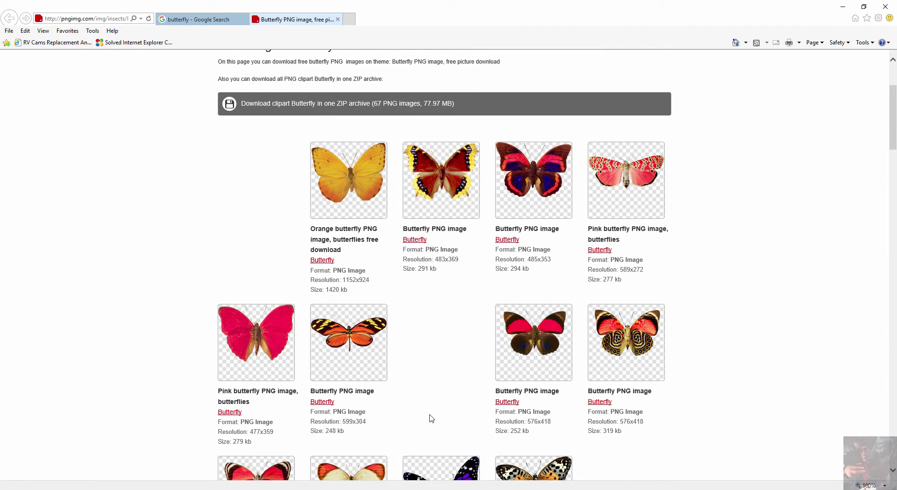
{"action": "scroll", "coordinate": [432, 418], "scroll_direction": "down", "scroll_amount": 4}
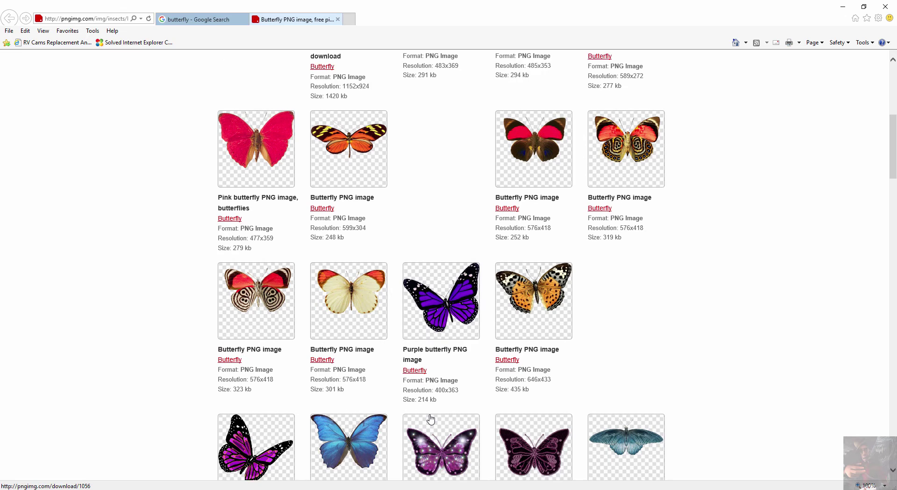
{"action": "scroll", "coordinate": [431, 418], "scroll_direction": "down", "scroll_amount": 7}
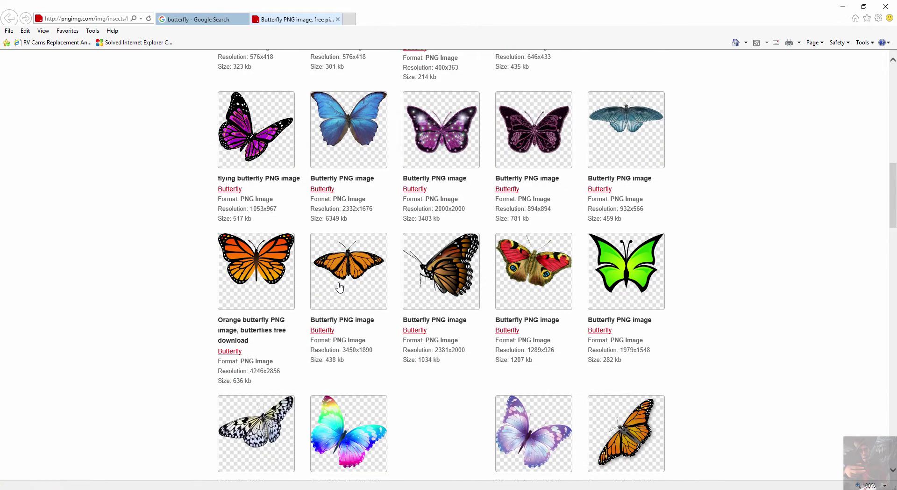
{"action": "scroll", "coordinate": [339, 287], "scroll_direction": "down", "scroll_amount": 3}
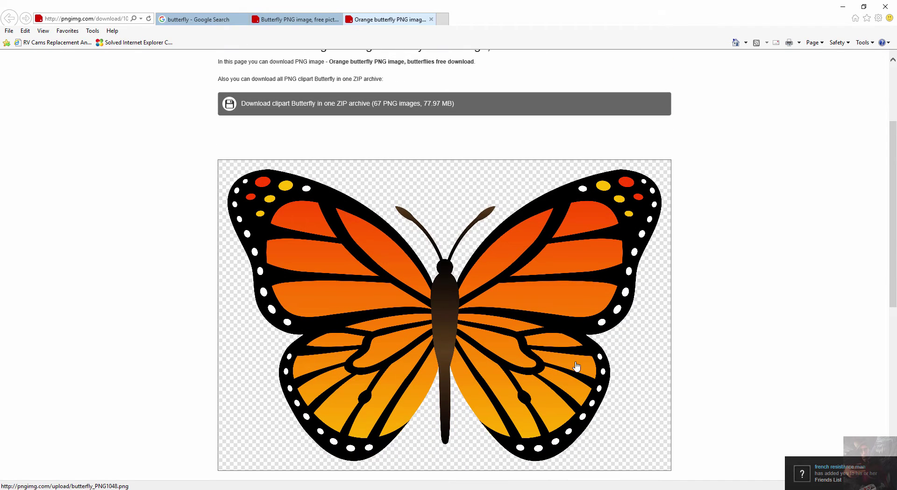
{"action": "scroll", "coordinate": [380, 306], "scroll_direction": "up", "scroll_amount": 3}
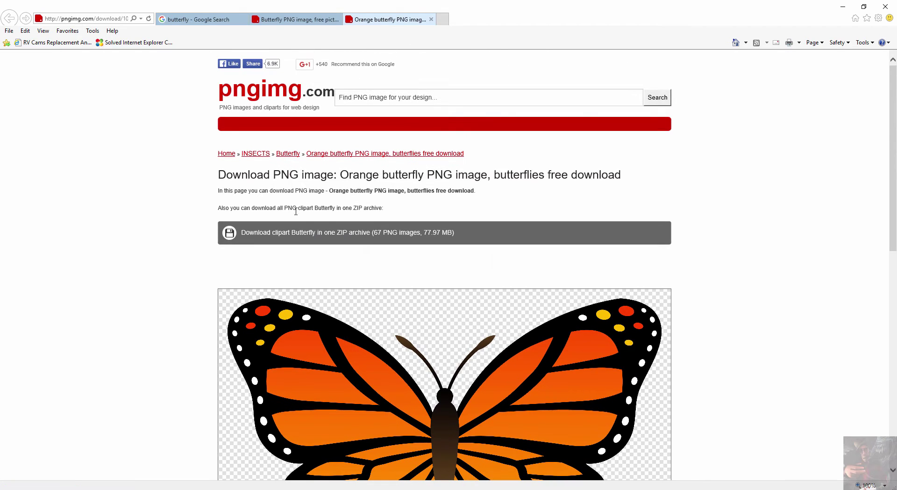
{"action": "scroll", "coordinate": [311, 310], "scroll_direction": "down", "scroll_amount": 6}
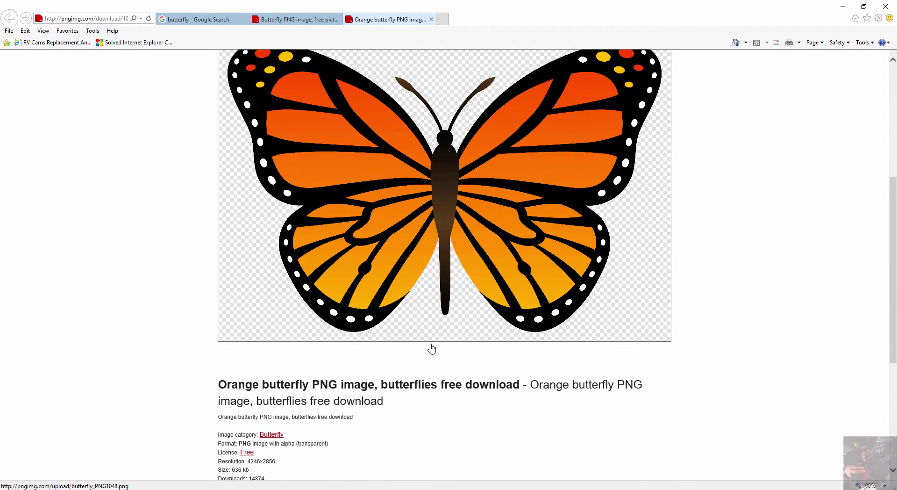
{"action": "scroll", "coordinate": [432, 349], "scroll_direction": "down", "scroll_amount": 2}
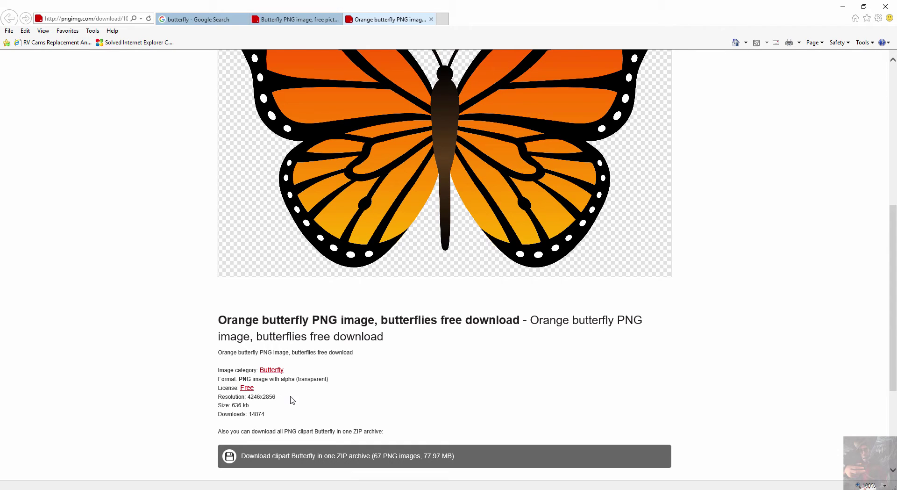
{"action": "scroll", "coordinate": [427, 252], "scroll_direction": "up", "scroll_amount": 3}
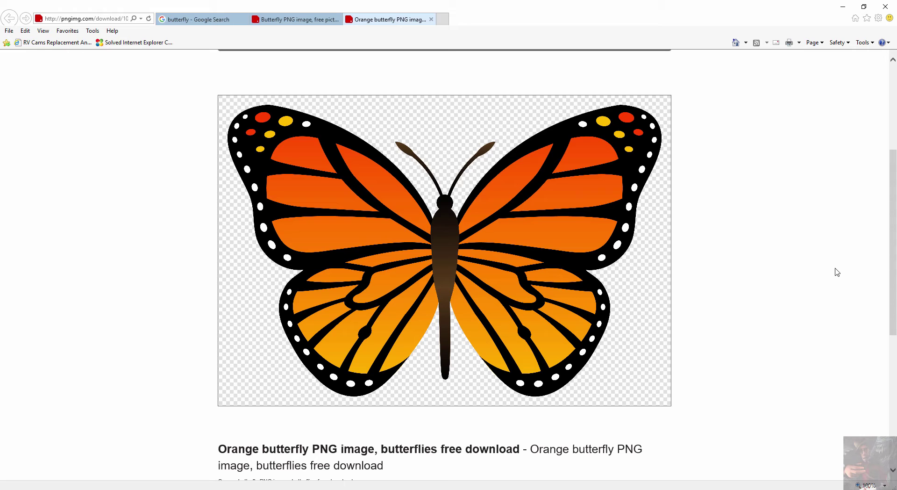
{"action": "scroll", "coordinate": [508, 192], "scroll_direction": "down", "scroll_amount": 5}
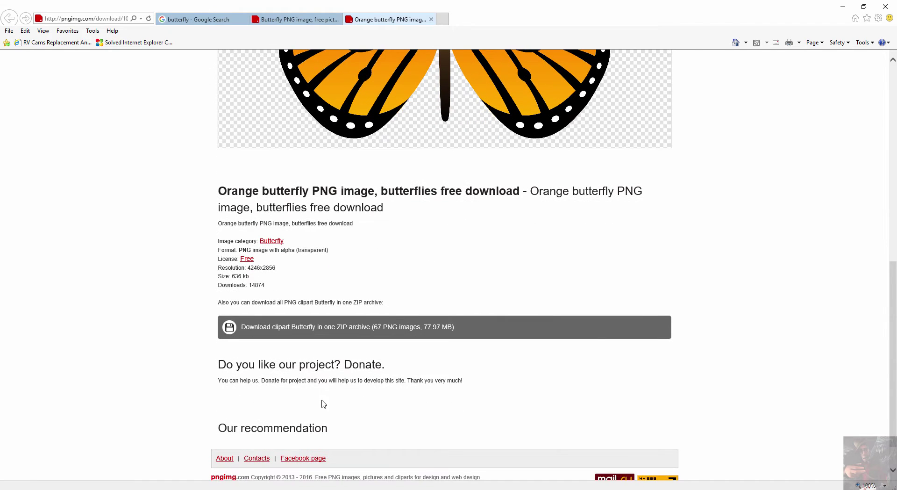
{"action": "scroll", "coordinate": [321, 404], "scroll_direction": "down", "scroll_amount": 1}
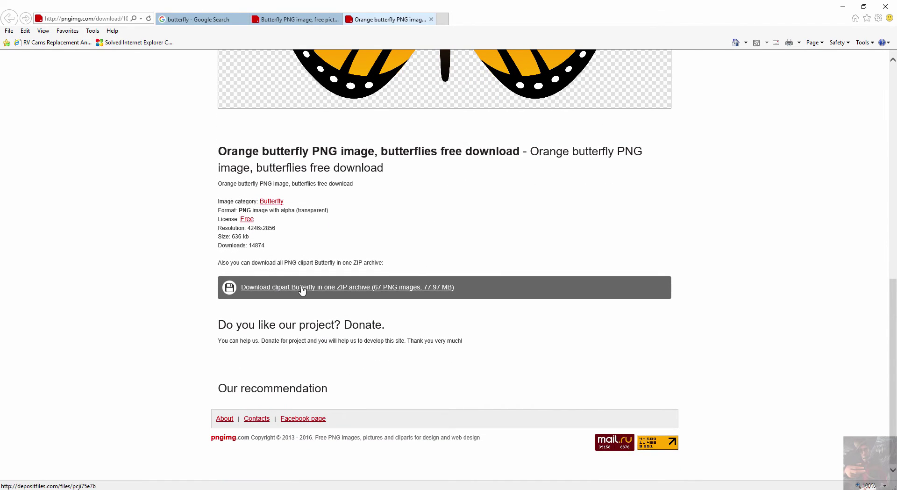
{"action": "scroll", "coordinate": [440, 235], "scroll_direction": "up", "scroll_amount": 3}
{"action": "scroll", "coordinate": [440, 234], "scroll_direction": "up", "scroll_amount": 4}
Save the butterfly picture to the Desktop as butterfly_PNG1048.png.
{"action": "right_click", "coordinate": [371, 236]}
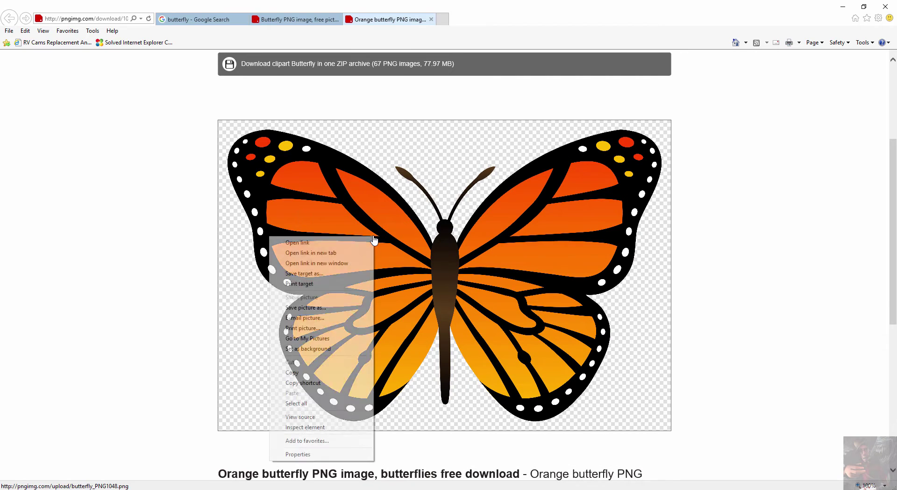
{"action": "left_click", "coordinate": [318, 308]}
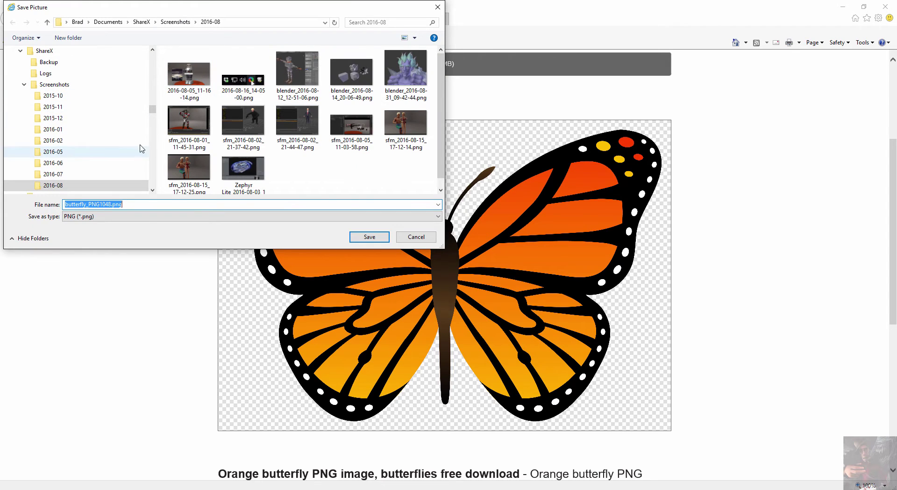
{"action": "left_click_drag", "start_coordinate": [153, 112], "coordinate": [153, 56]}
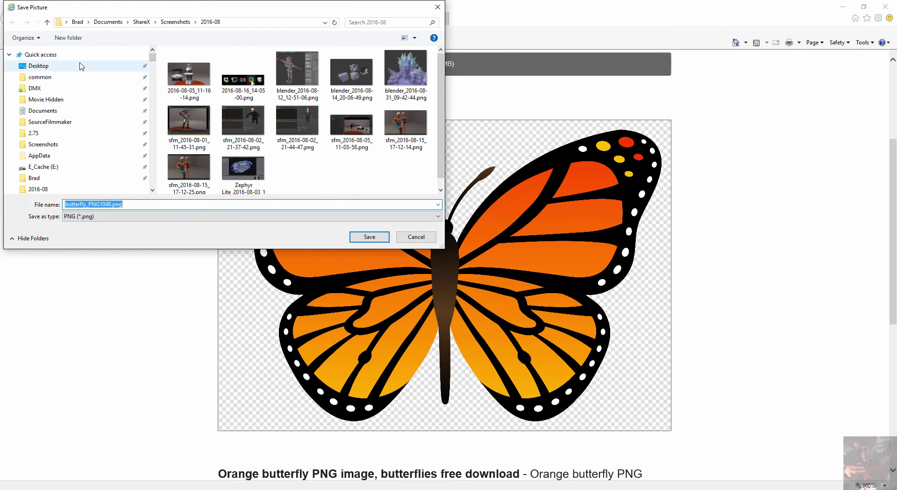
{"action": "left_click", "coordinate": [382, 238]}
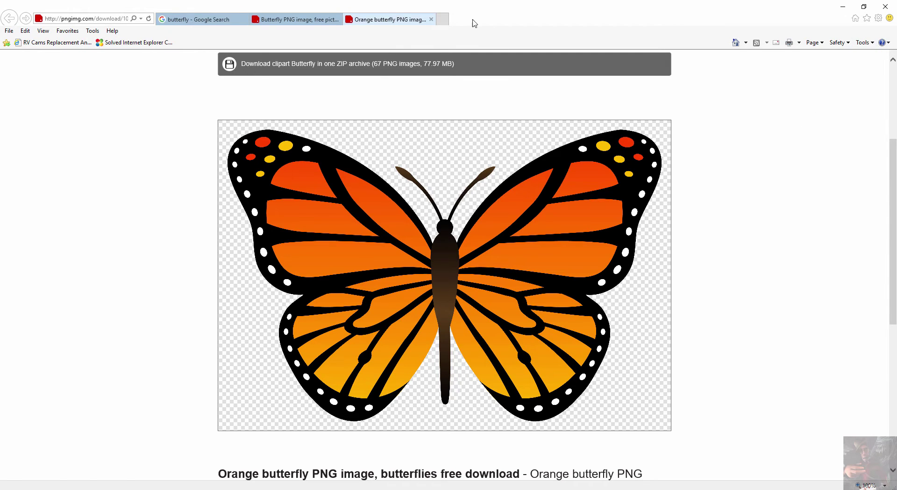
Minimize the browser, view butterfly_PNG1048.png in Photos with a quick zoom, then close it.
{"action": "left_click", "coordinate": [843, 6]}
{"action": "left_click", "coordinate": [25, 63]}
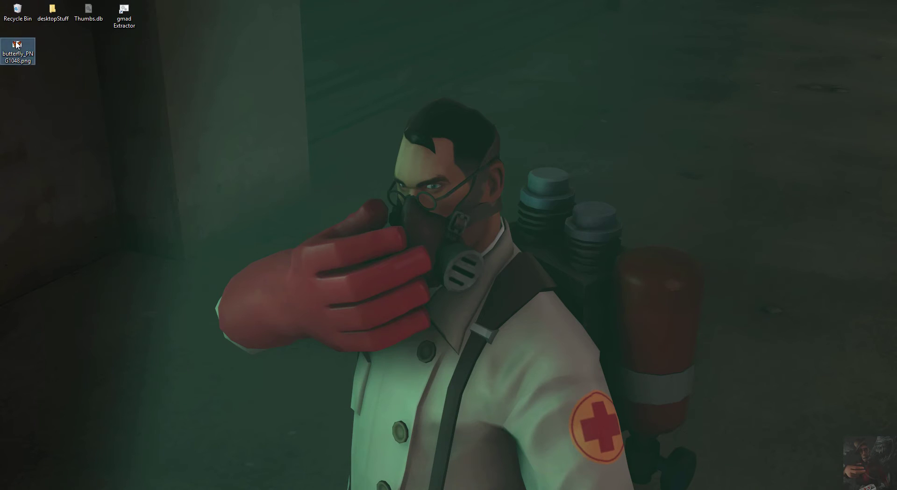
{"action": "double_click", "coordinate": [24, 63]}
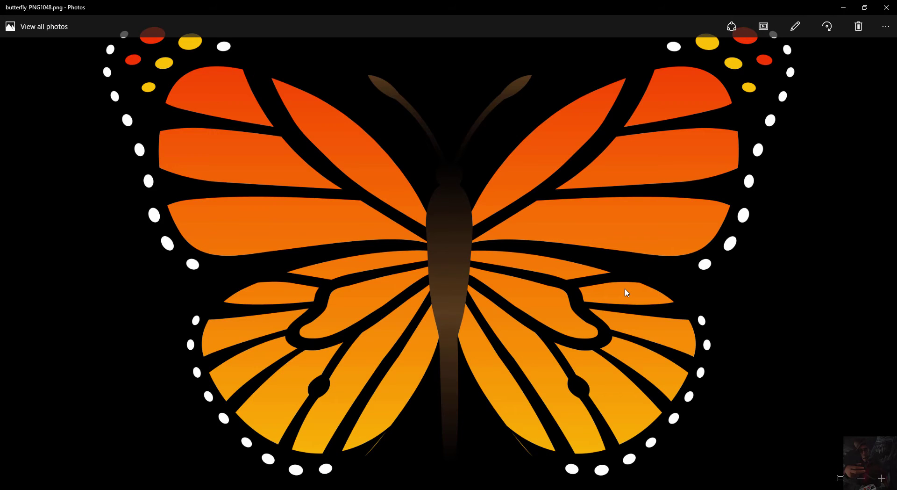
{"action": "scroll", "coordinate": [626, 292], "scroll_direction": "down", "scroll_amount": 2}
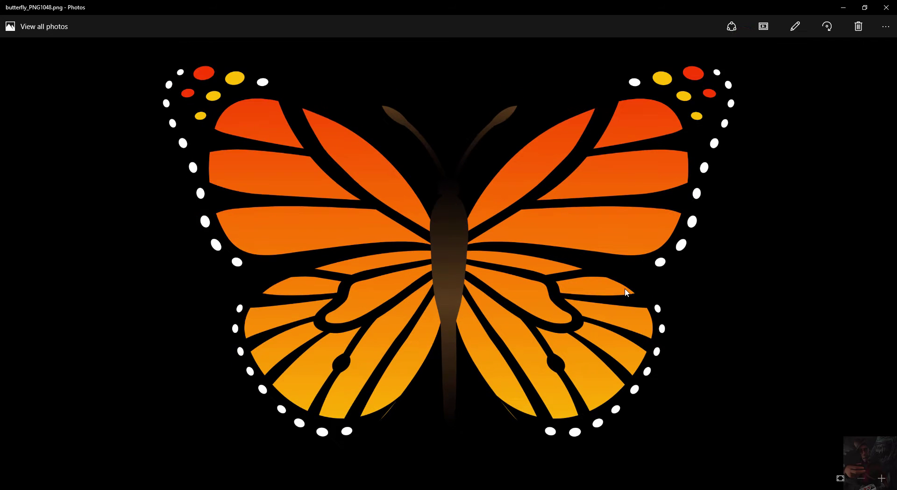
{"action": "scroll", "coordinate": [626, 293], "scroll_direction": "up", "scroll_amount": 2}
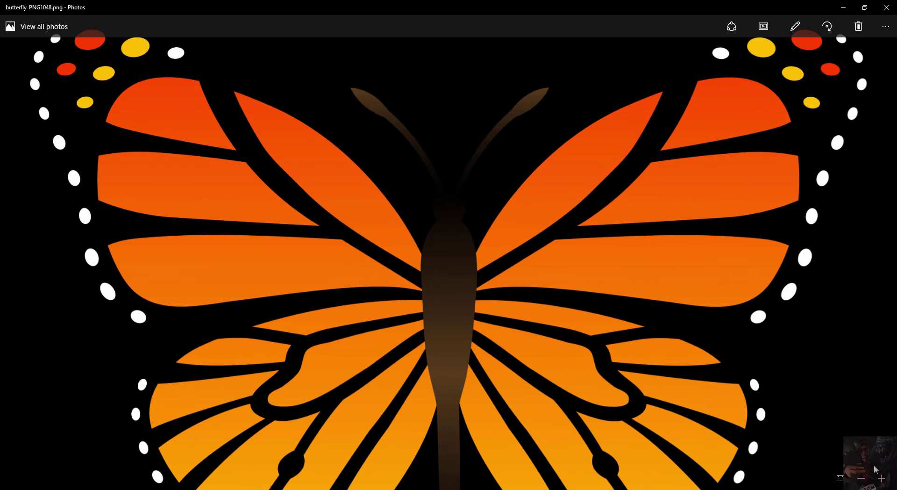
{"action": "left_click", "coordinate": [887, 10]}
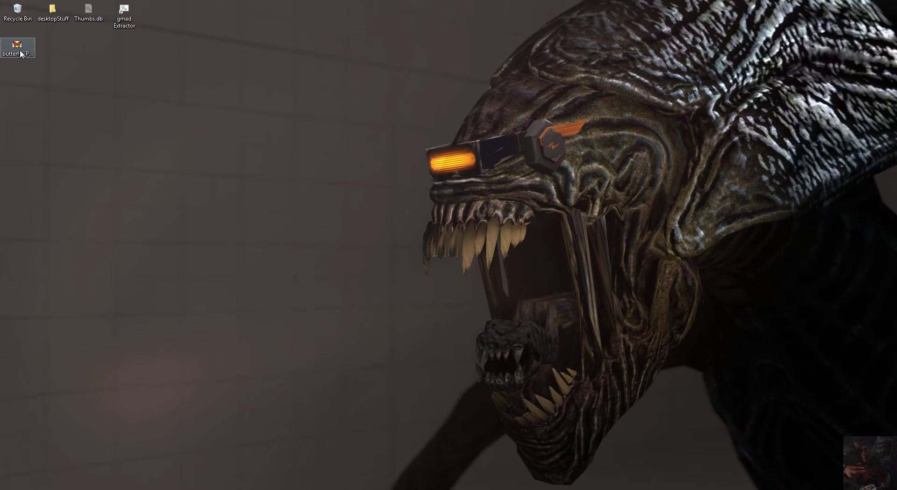
{"action": "left_click", "coordinate": [21, 54]}
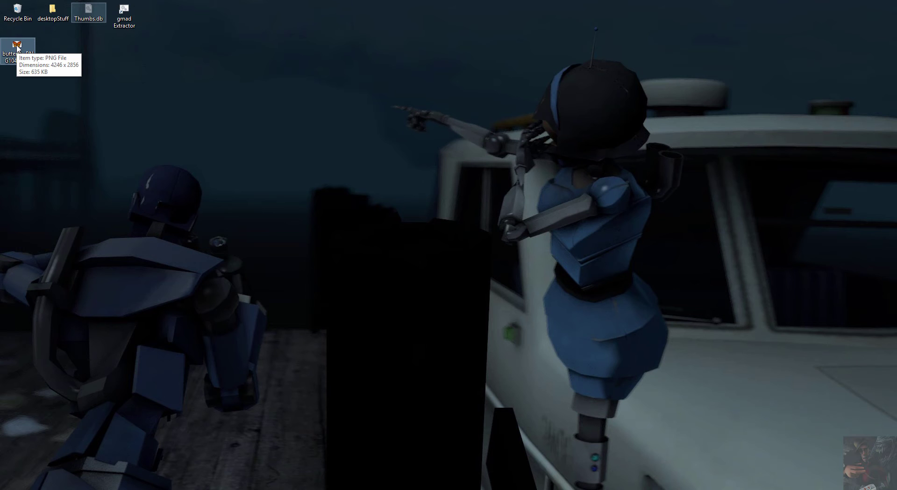
Select the butterfly PNG icon on the desktop.
{"action": "left_click", "coordinate": [17, 48]}
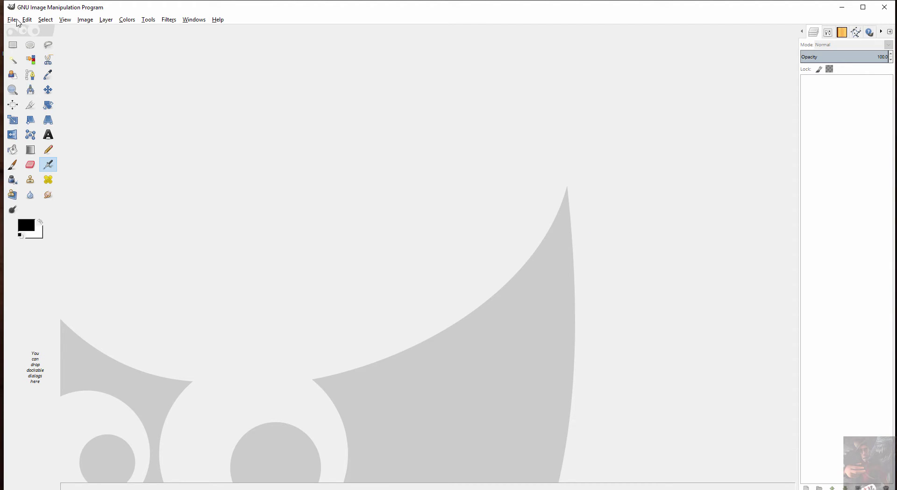
Load butterfly_PNG1048.png from the Desktop folder with File > Open.
{"action": "left_click", "coordinate": [17, 21]}
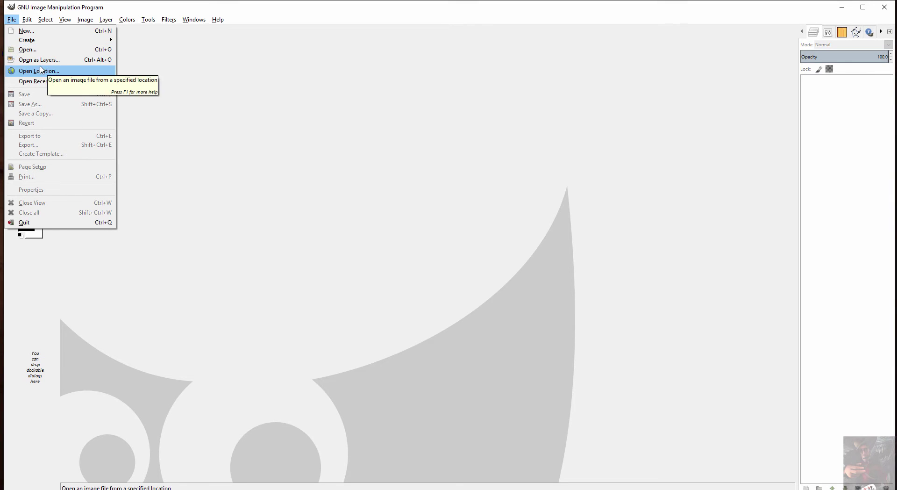
{"action": "left_click", "coordinate": [28, 49]}
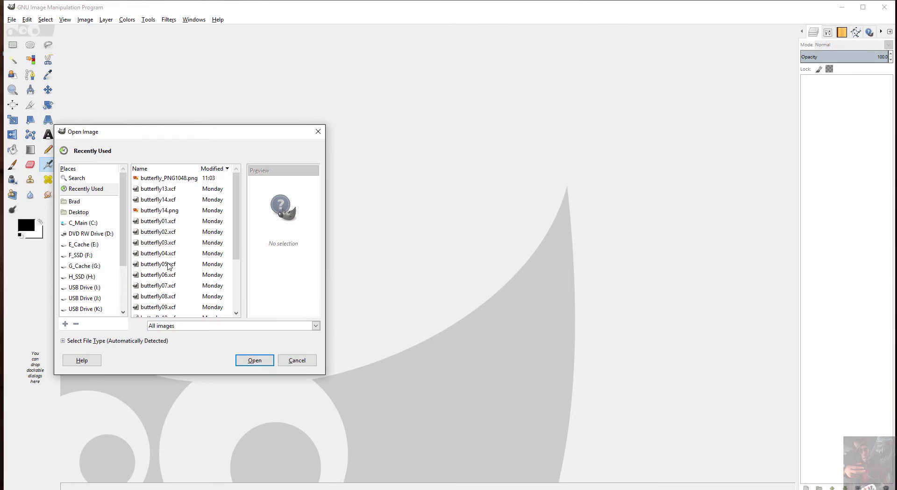
{"action": "left_click", "coordinate": [93, 214]}
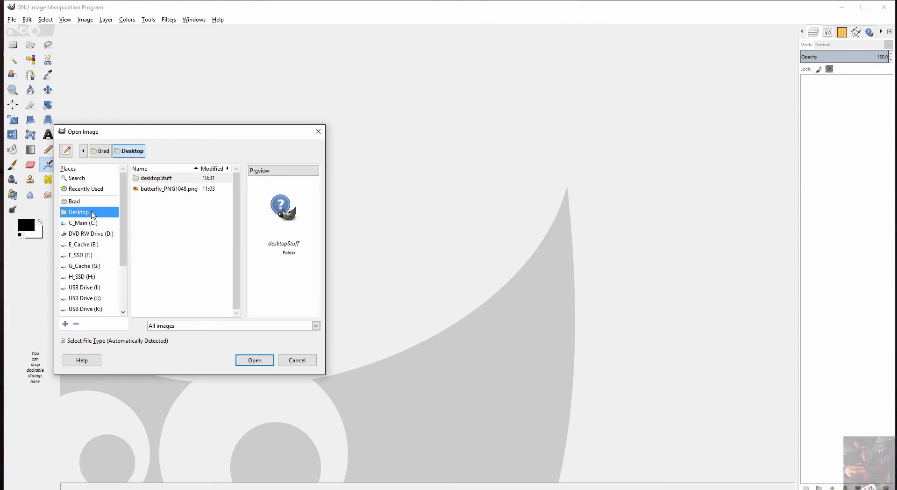
{"action": "double_click", "coordinate": [173, 189]}
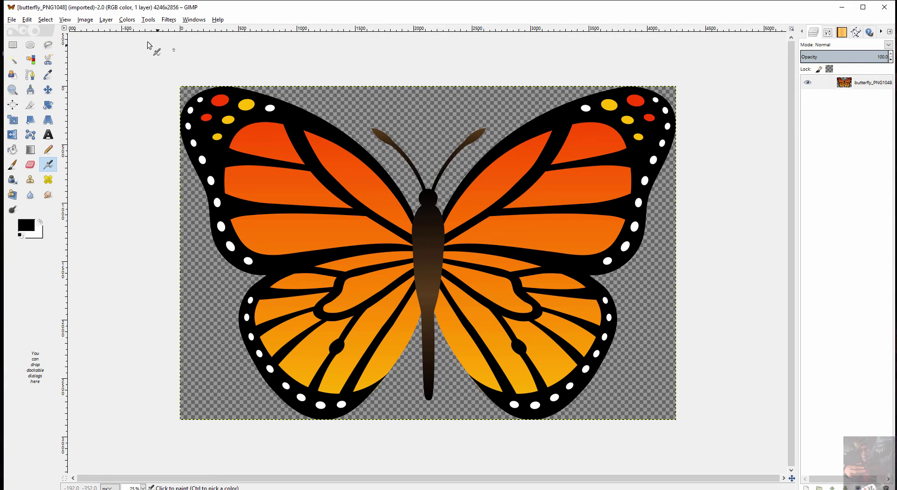
Scale the image to 1024 pixels wide (1024x689) and view it at 100%.
{"action": "left_click", "coordinate": [83, 24]}
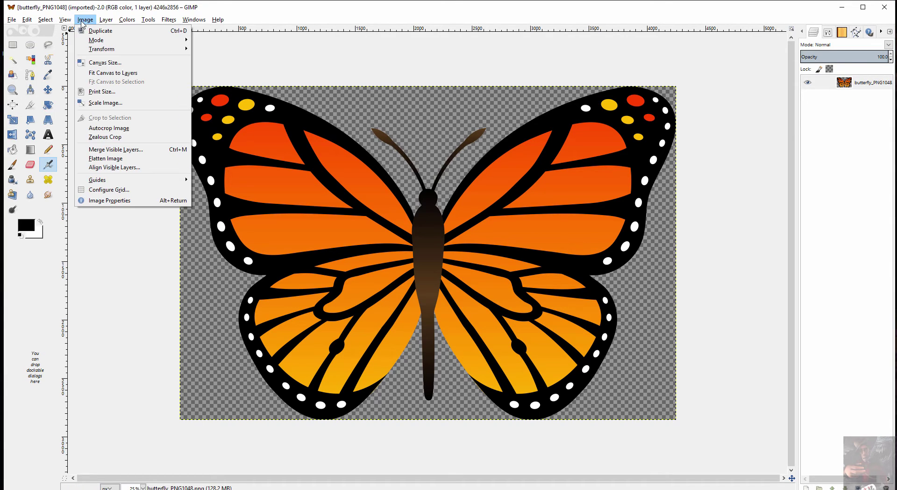
{"action": "left_click", "coordinate": [104, 107]}
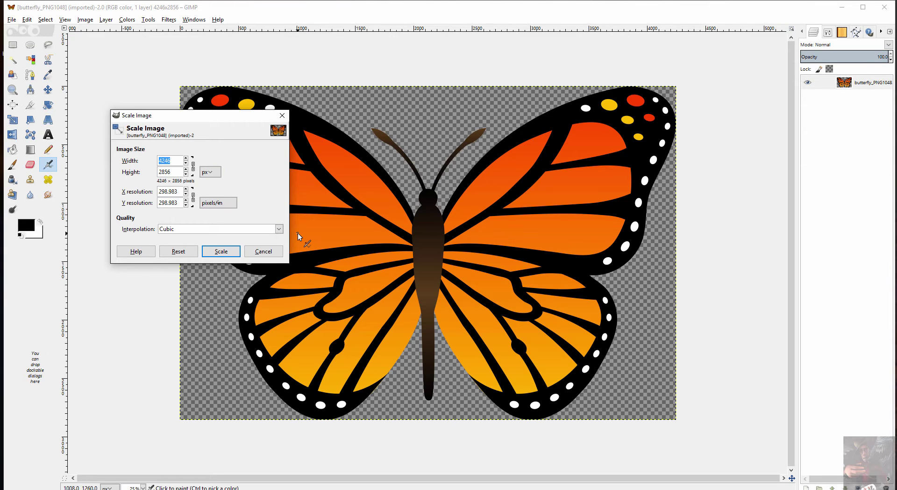
{"action": "type", "text": "10"}
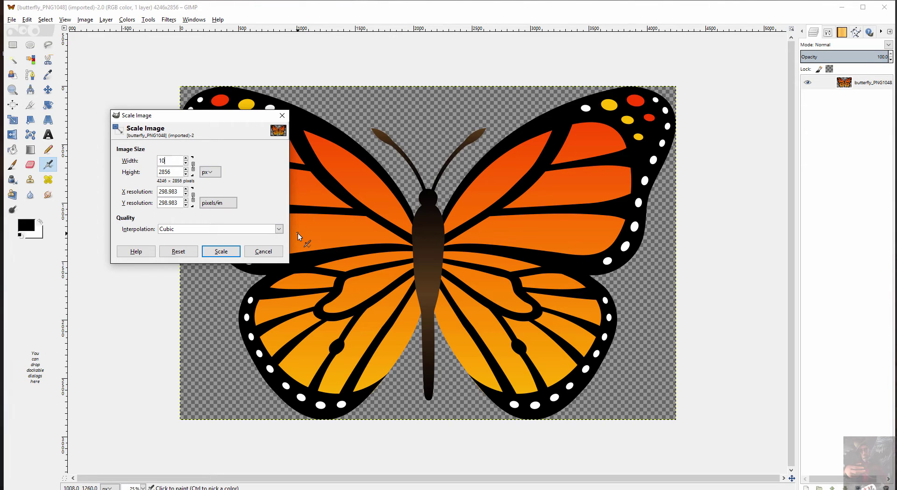
{"action": "type", "text": "24"}
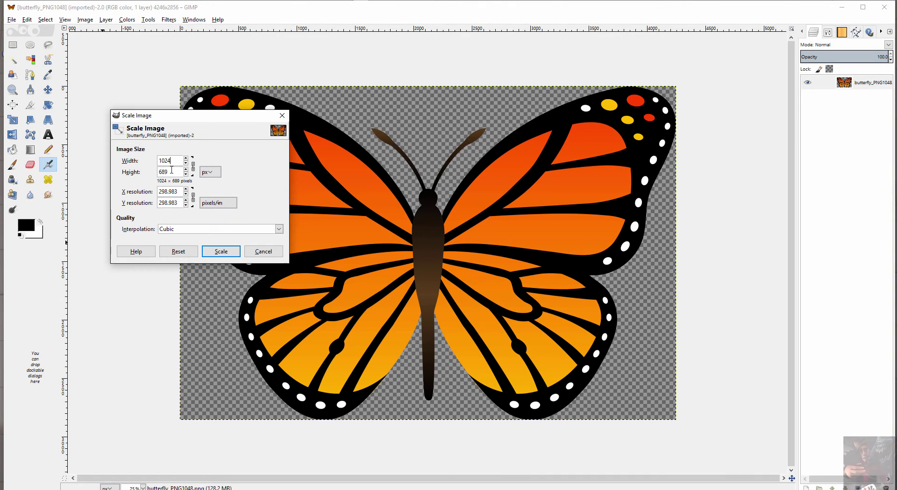
{"action": "left_click", "coordinate": [221, 252]}
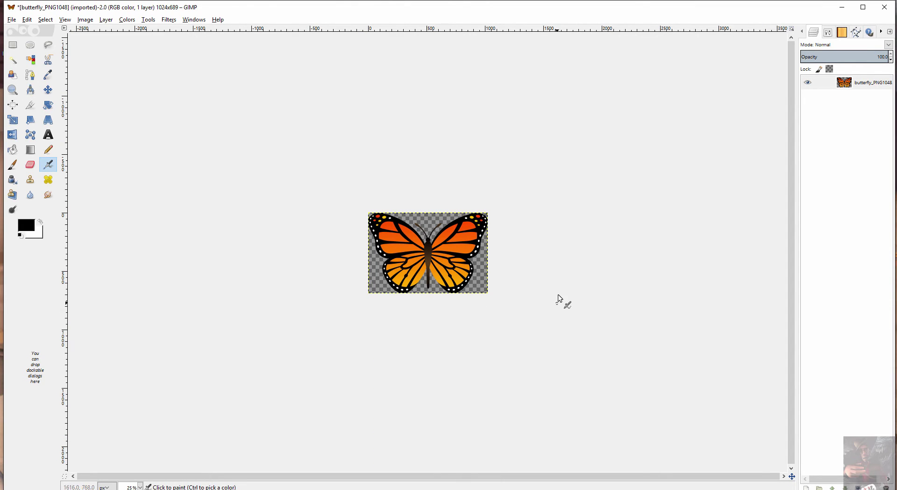
{"action": "key", "text": "1"}
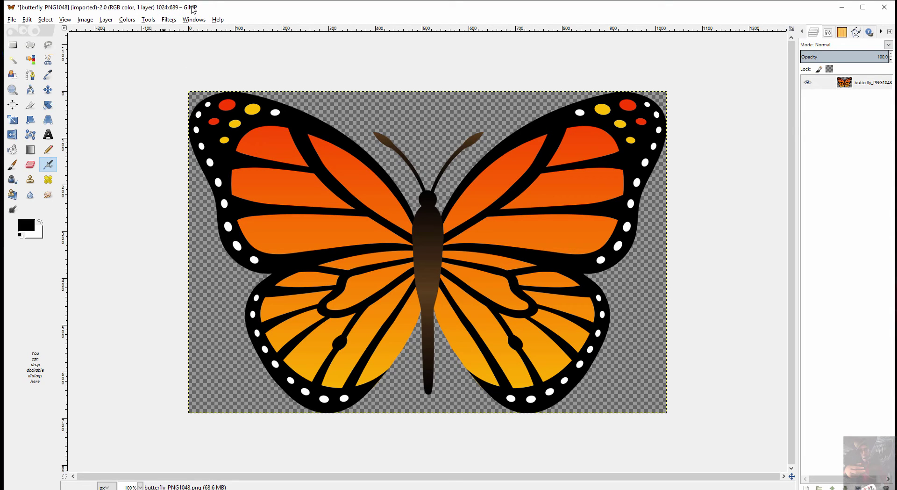
{"action": "left_click", "coordinate": [85, 20]}
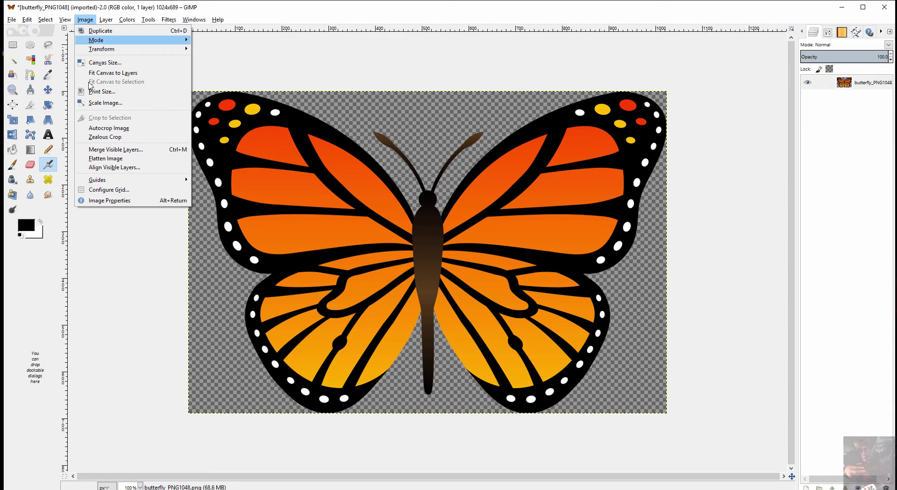
{"action": "left_click", "coordinate": [105, 103]}
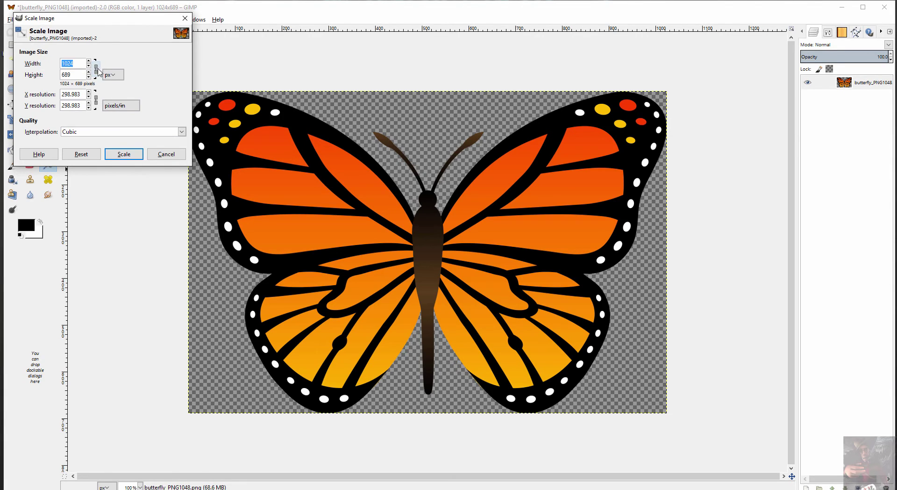
{"action": "left_click", "coordinate": [96, 68]}
{"action": "double_click", "coordinate": [81, 74]}
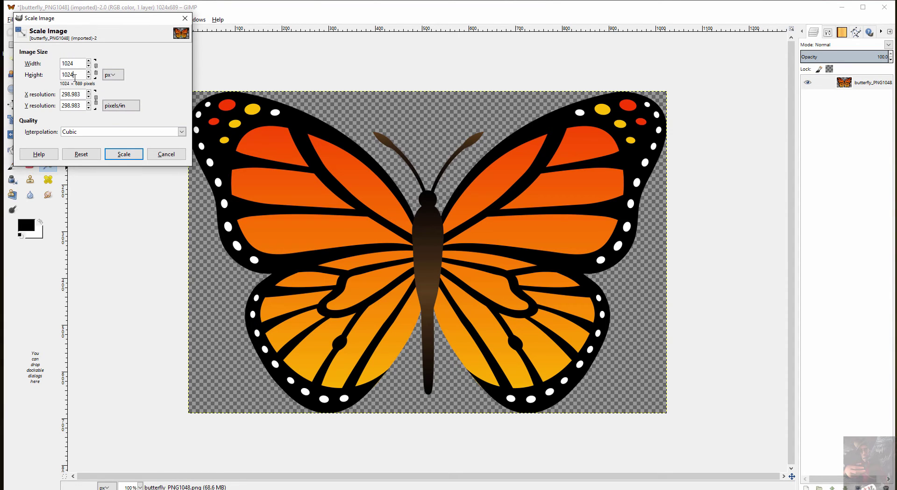
{"action": "left_click", "coordinate": [123, 154]}
{"action": "scroll", "coordinate": [537, 211], "scroll_direction": "down", "scroll_amount": 1}
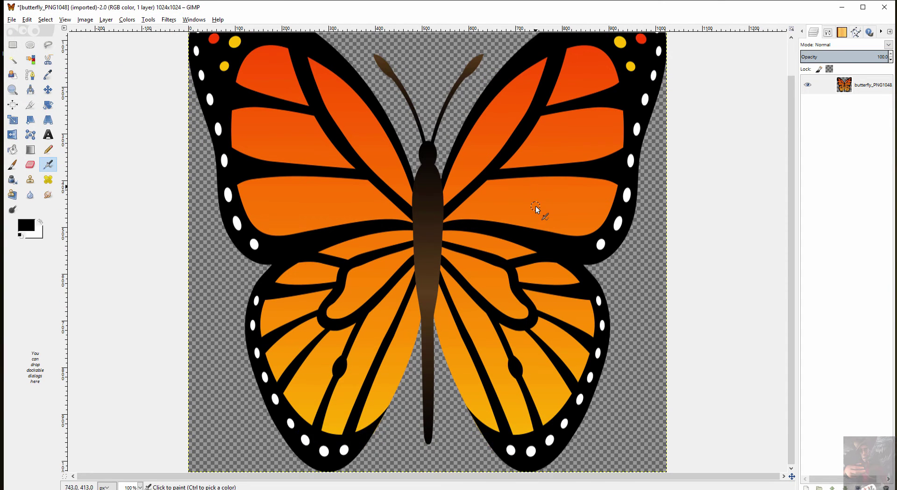
{"action": "scroll", "coordinate": [536, 210], "scroll_direction": "up", "scroll_amount": 1}
{"action": "scroll", "coordinate": [538, 205], "scroll_direction": "down", "scroll_amount": 2}
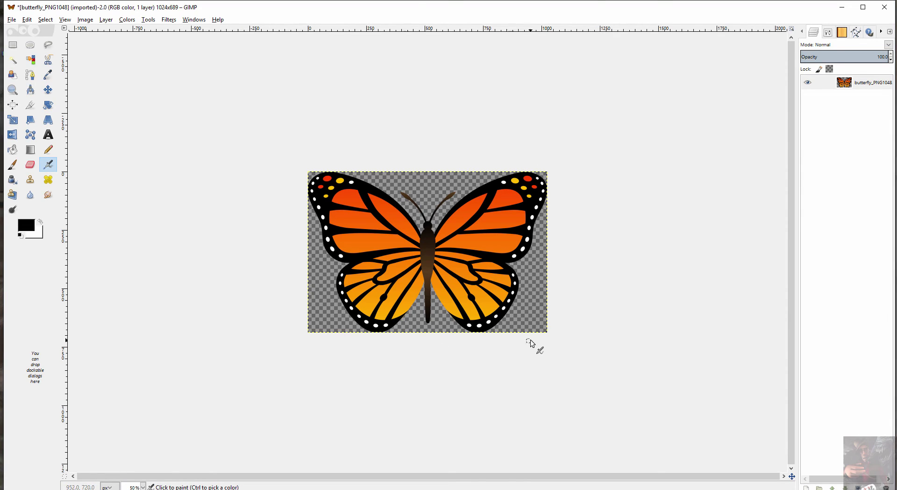
Resize the canvas to 1024x1024 with the butterfly layer centred.
{"action": "left_click", "coordinate": [86, 20]}
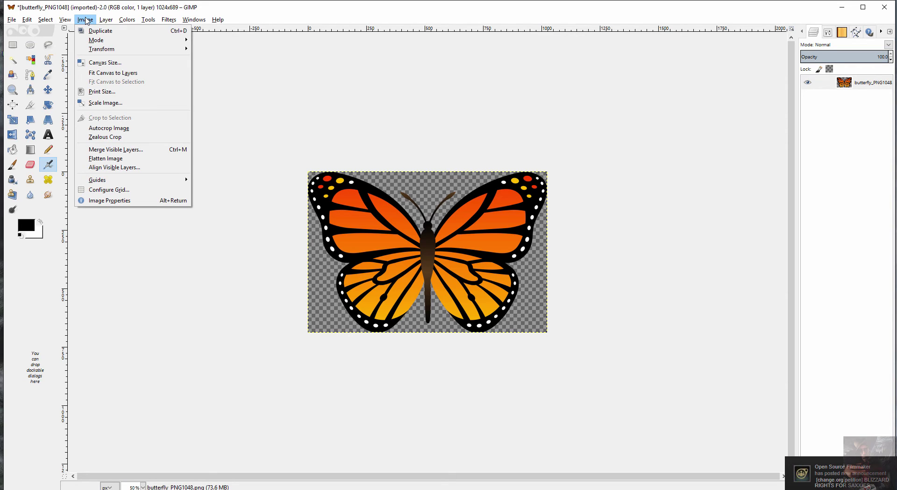
{"action": "left_click", "coordinate": [109, 64]}
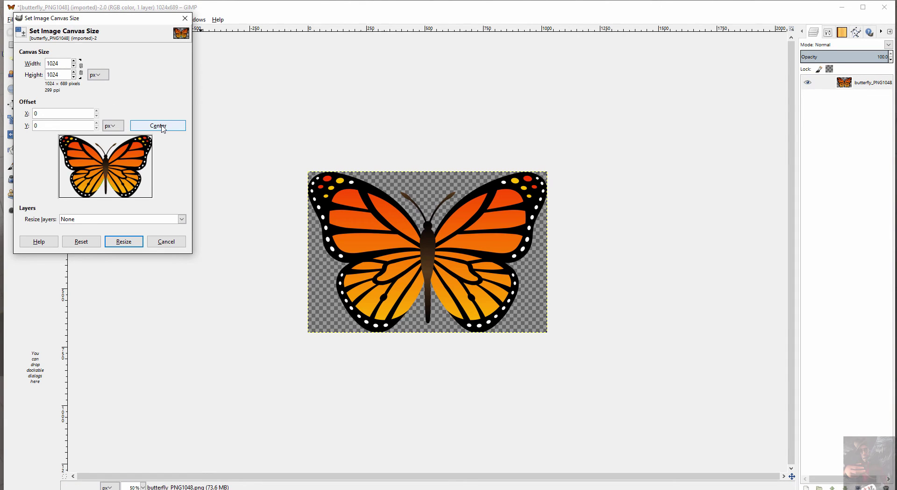
{"action": "left_click", "coordinate": [158, 126]}
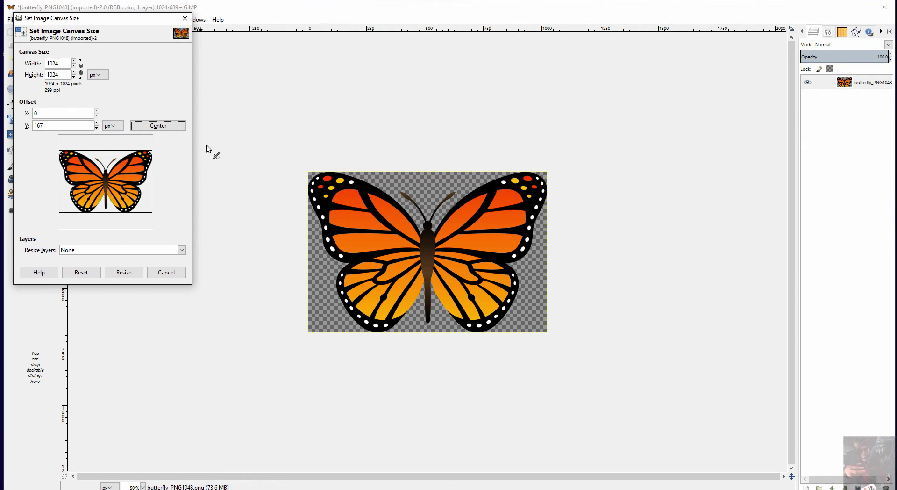
{"action": "left_click", "coordinate": [131, 275]}
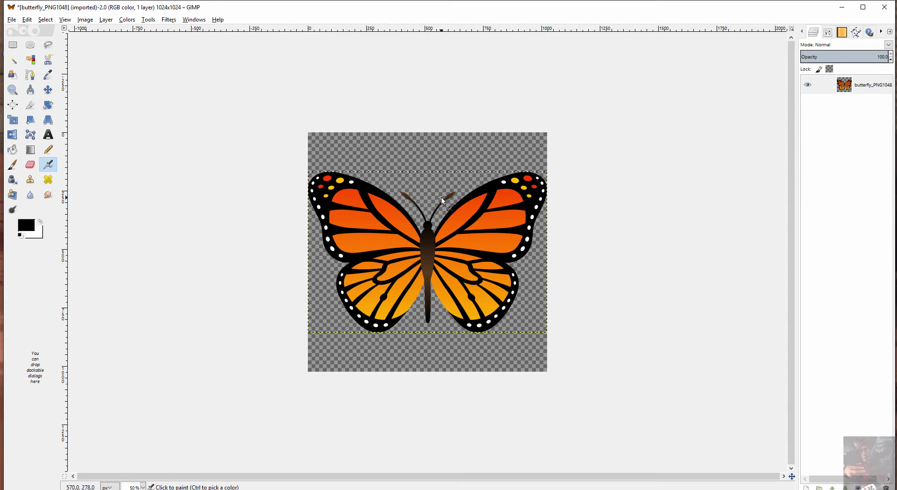
With the Move tool active, resize the butterfly layer using Layer to Image Size.
{"action": "left_click", "coordinate": [48, 91]}
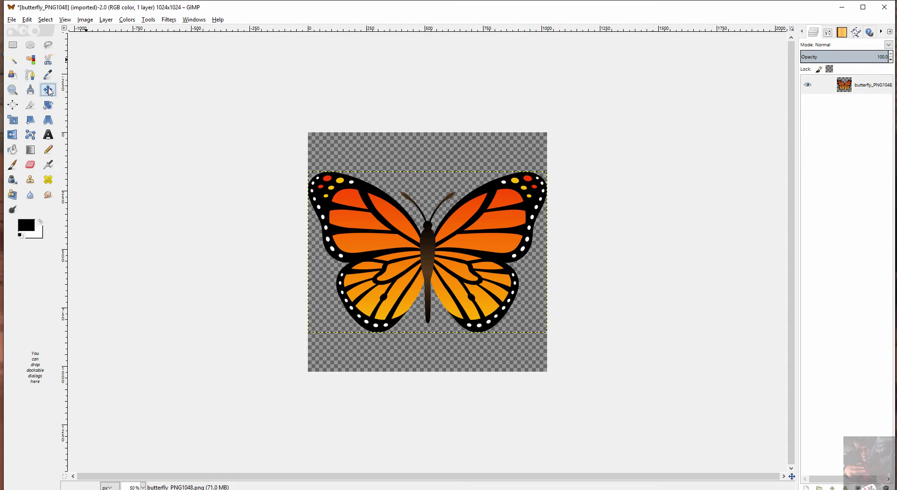
{"action": "mouse_move", "coordinate": [422, 252]}
{"action": "left_mouse_down"}
{"action": "mouse_move", "coordinate": [439, 226]}
{"action": "mouse_move", "coordinate": [302, 197]}
{"action": "mouse_move", "coordinate": [322, 296]}
{"action": "mouse_move", "coordinate": [604, 282]}
{"action": "mouse_move", "coordinate": [411, 239]}
{"action": "mouse_move", "coordinate": [486, 262]}
{"action": "mouse_move", "coordinate": [421, 251]}
{"action": "left_mouse_up"}
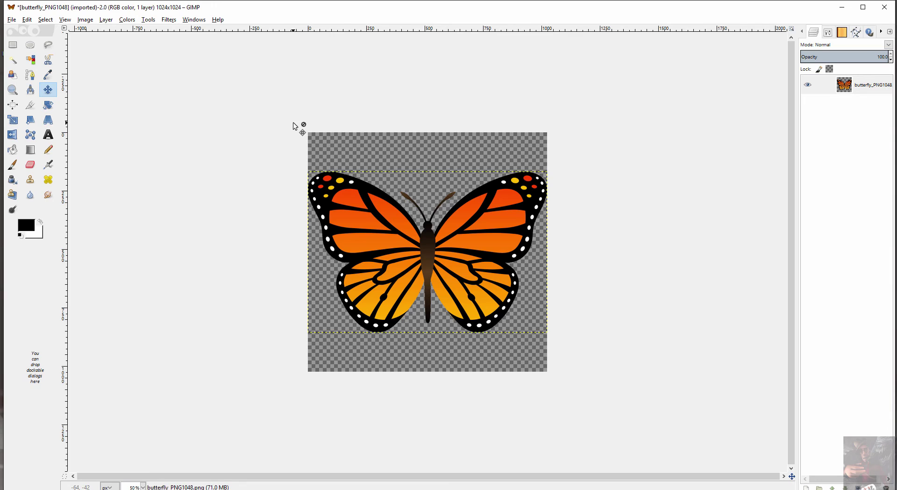
{"action": "left_click", "coordinate": [110, 21]}
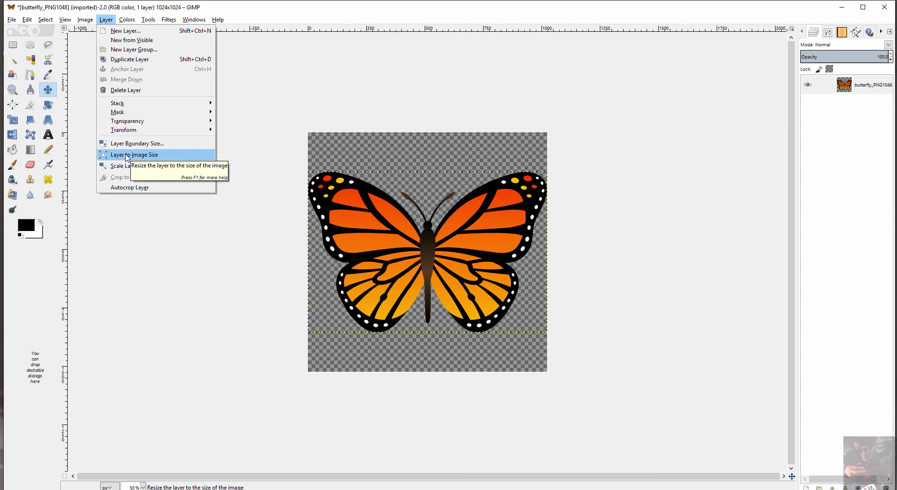
{"action": "left_click", "coordinate": [141, 156]}
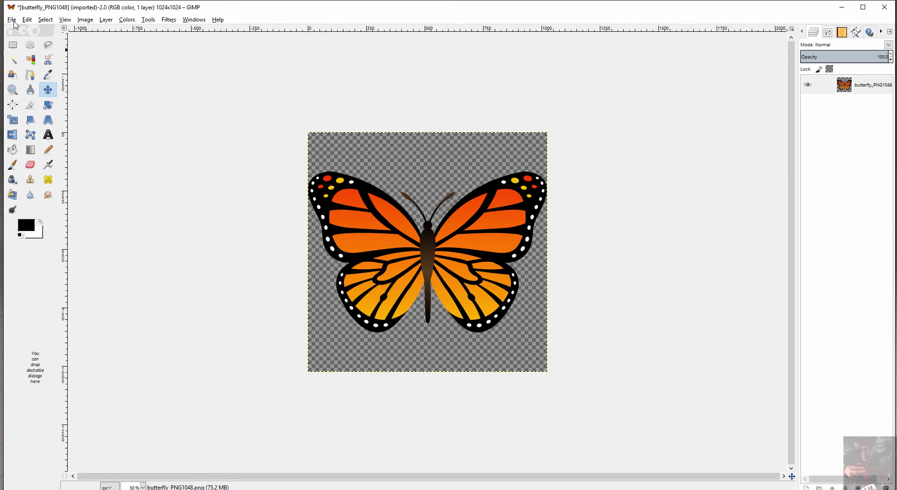
Create a new folder named butterfly on the Desktop from the Export dialog.
{"action": "left_click", "coordinate": [12, 21]}
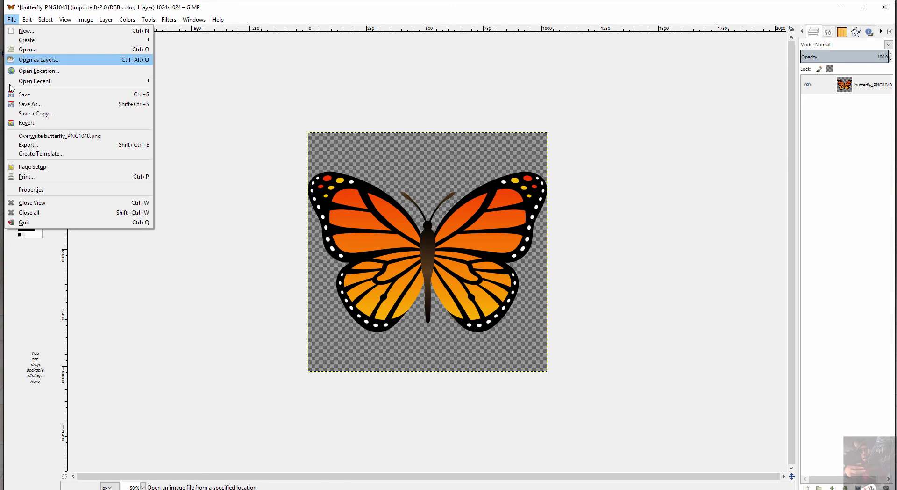
{"action": "left_click", "coordinate": [25, 145]}
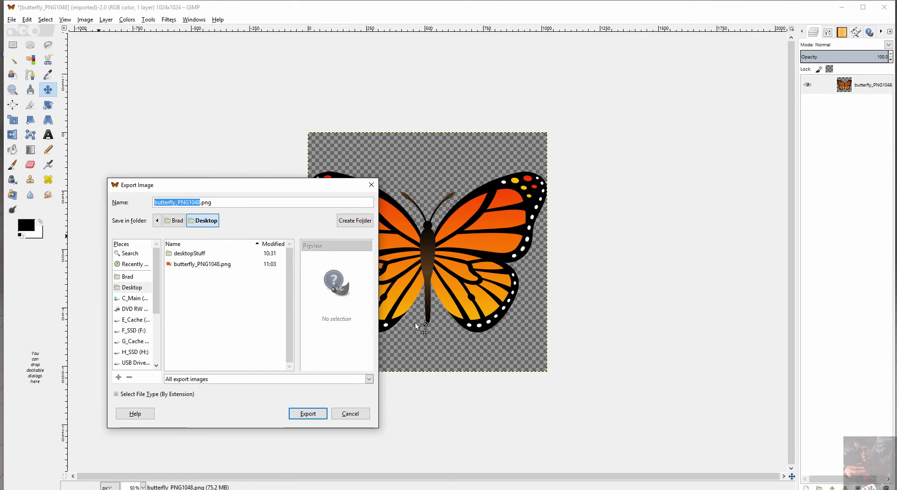
{"action": "left_click", "coordinate": [349, 223]}
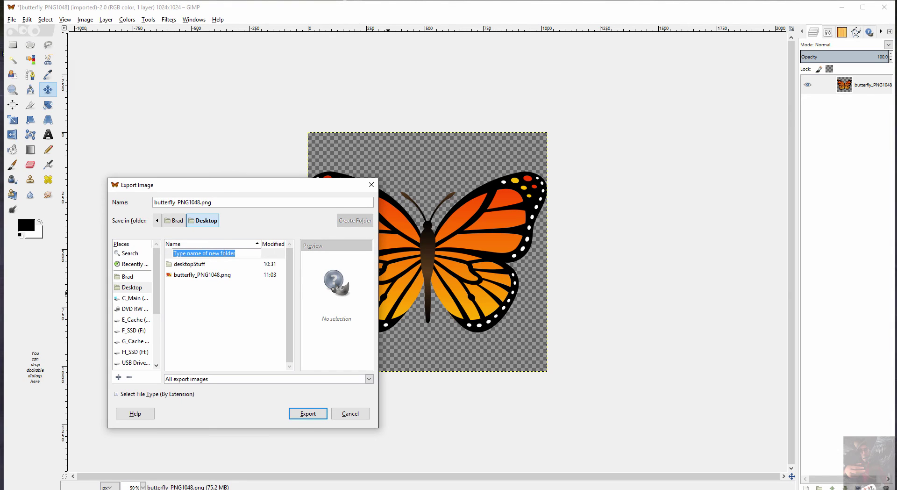
{"action": "type", "text": "butterfly"}
{"action": "key", "text": "Return"}
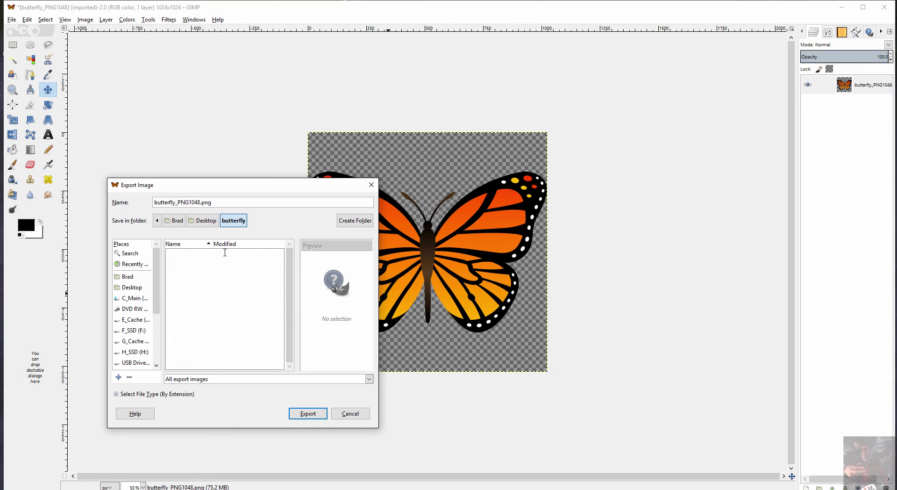
Name the file butterfly.png and export it into the butterfly folder.
{"action": "left_click", "coordinate": [200, 200]}
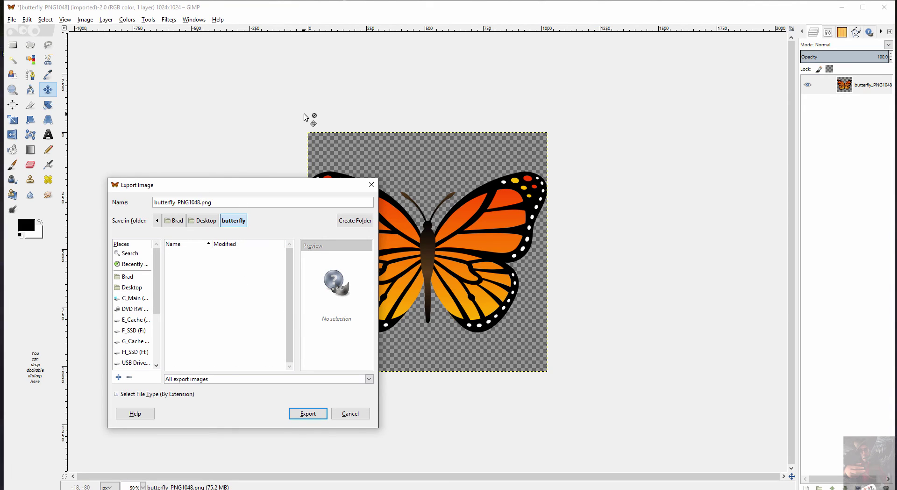
{"action": "key", "text": "BackSpace"}
{"action": "key", "text": "BackSpace"}
{"action": "key", "text": "BackSpace"}
{"action": "key", "text": "BackSpace"}
{"action": "key", "text": "BackSpace"}
{"action": "key", "text": "BackSpace"}
{"action": "key", "text": "BackSpace"}
{"action": "key", "text": "BackSpace"}
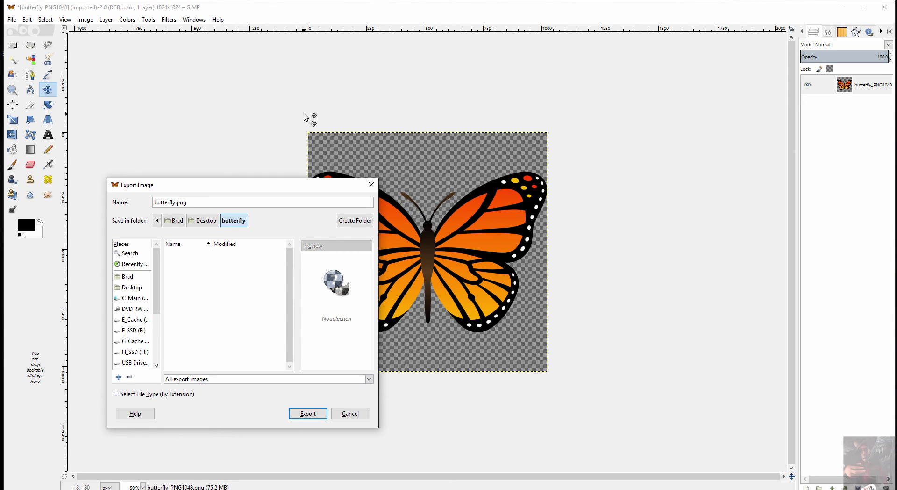
{"action": "key", "text": "Return"}
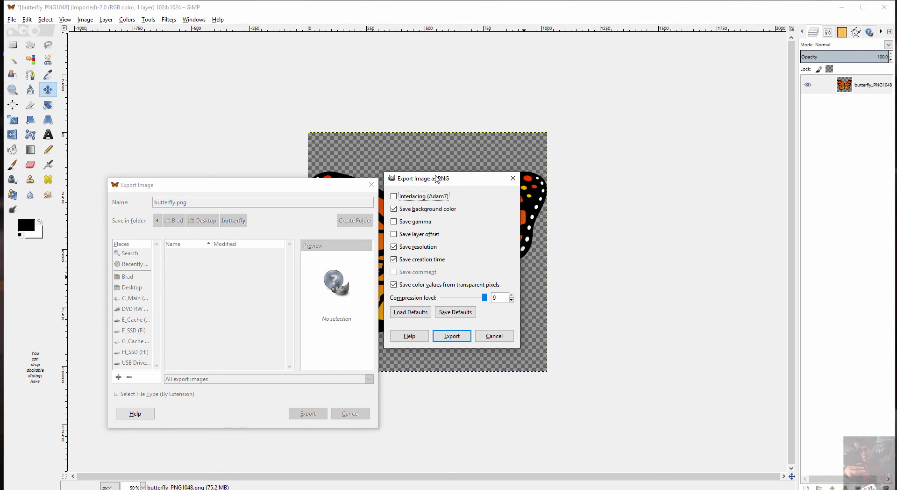
{"action": "left_click", "coordinate": [451, 336]}
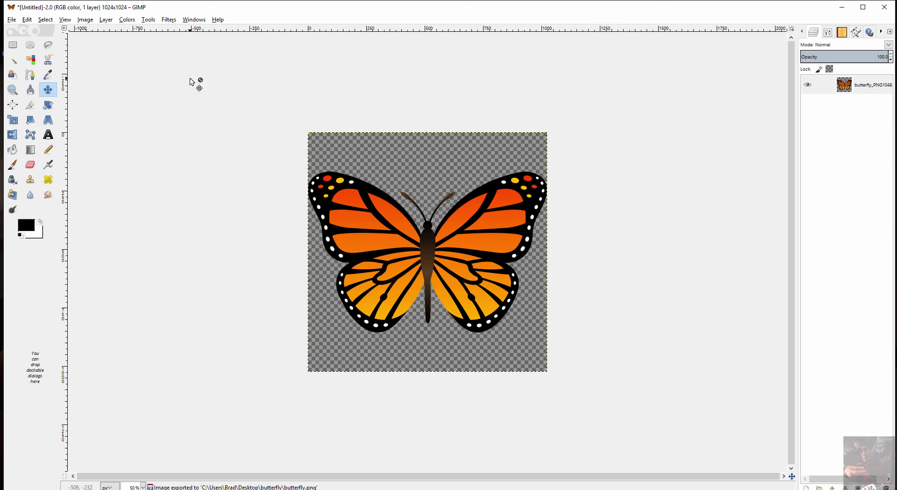
Export the image as butterfly.vtf, accepting the default VTF 7.4 compressed, mipmapped settings.
{"action": "left_click", "coordinate": [11, 19]}
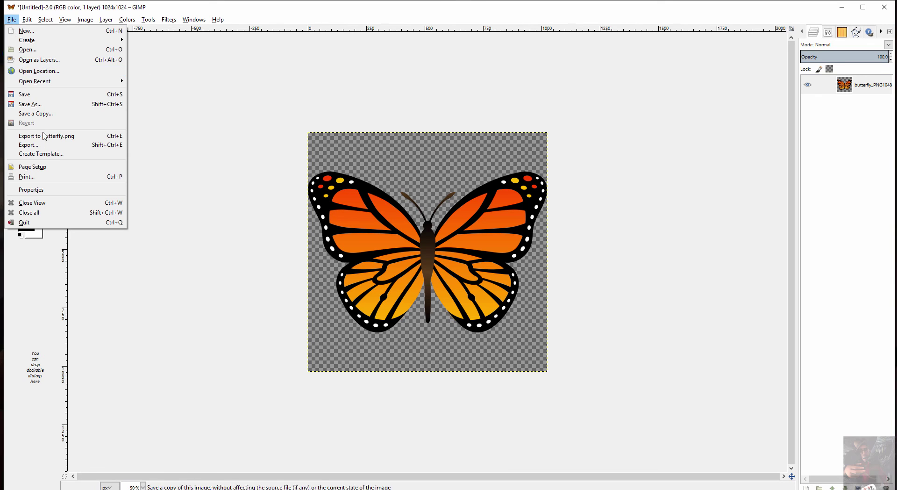
{"action": "left_click", "coordinate": [48, 146]}
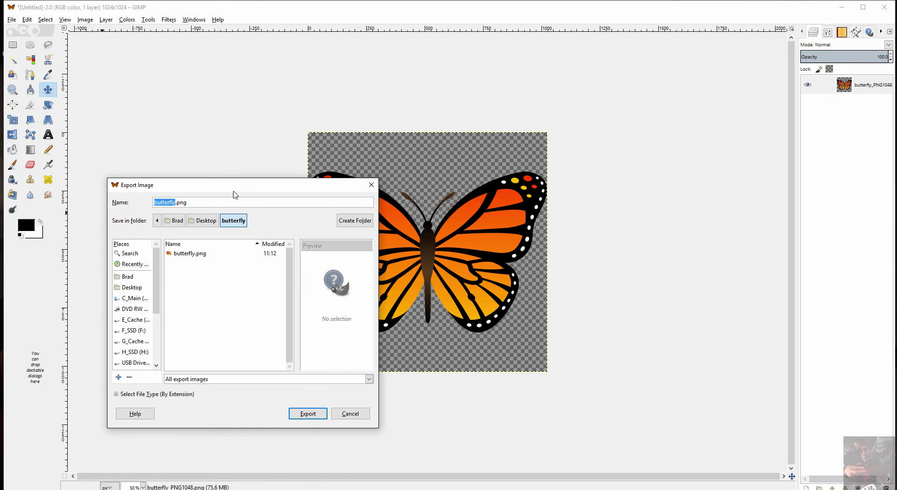
{"action": "key", "text": "Right"}
{"action": "key", "text": "Right"}
{"action": "key", "text": "Right"}
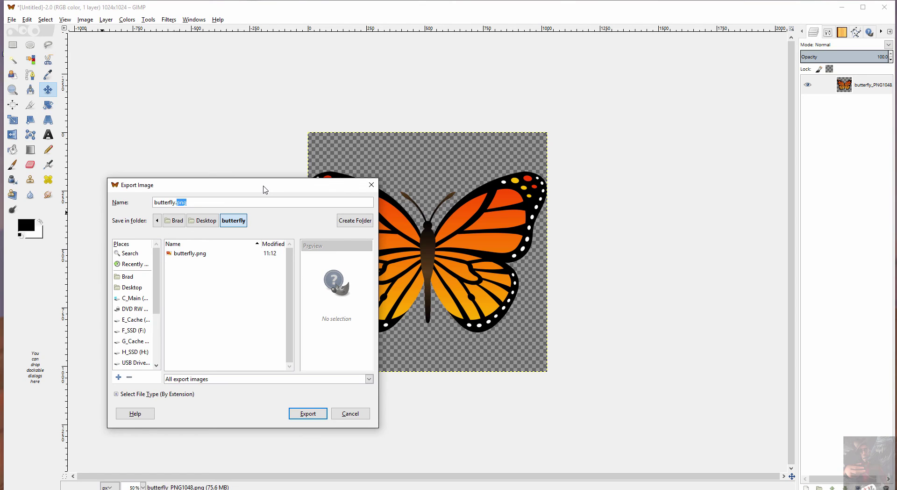
{"action": "type", "text": "vtf"}
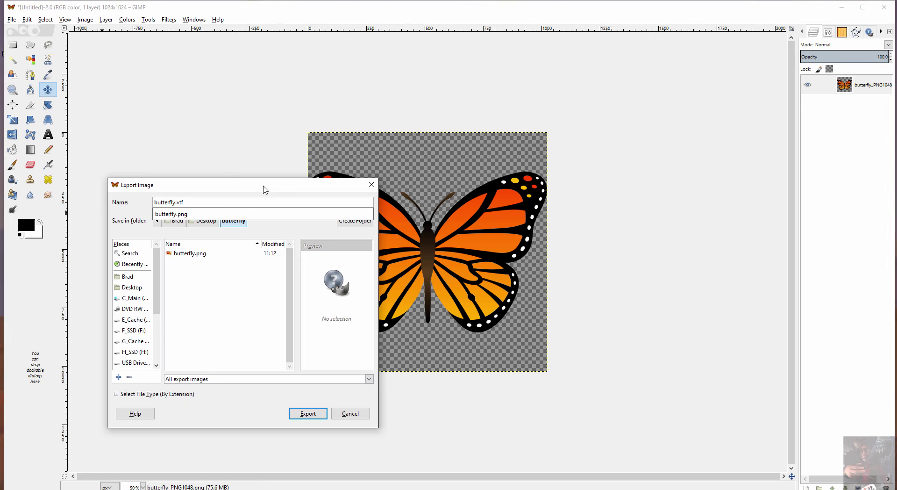
{"action": "left_click", "coordinate": [310, 413]}
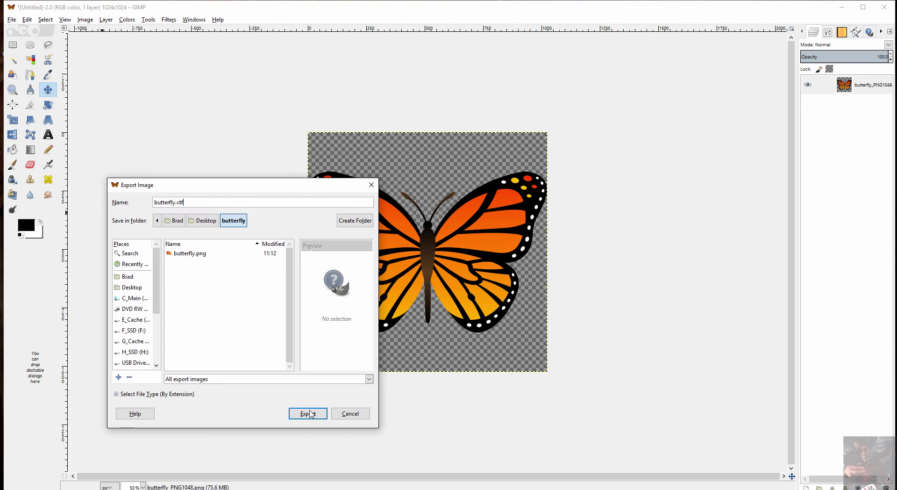
{"action": "left_click", "coordinate": [309, 414]}
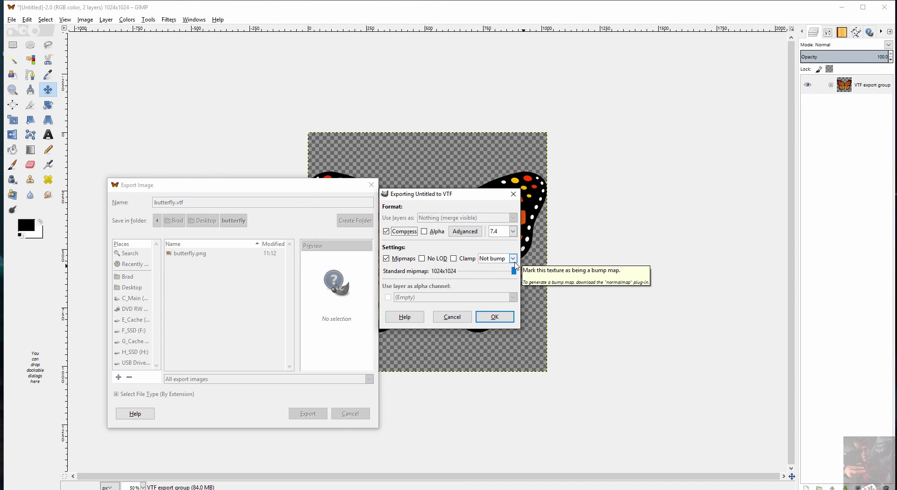
{"action": "left_click", "coordinate": [496, 318]}
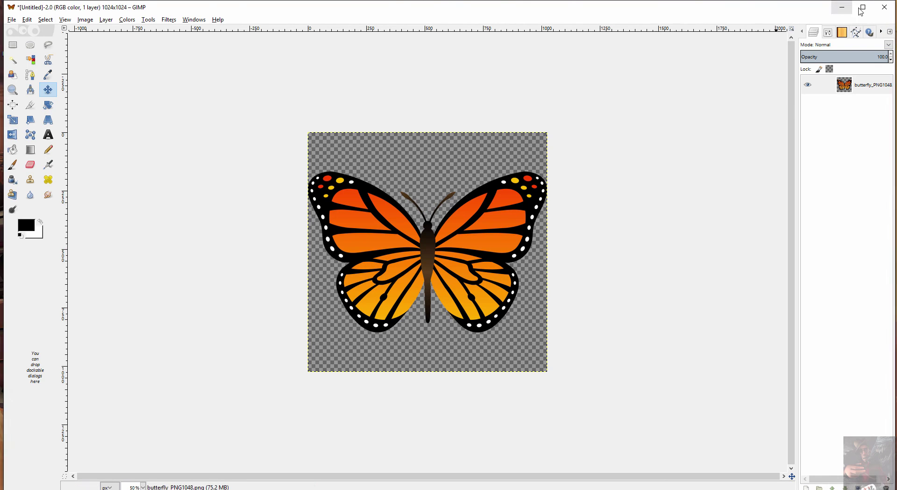
Close GIMP and discard the unsaved changes to the image.
{"action": "left_click", "coordinate": [885, 7]}
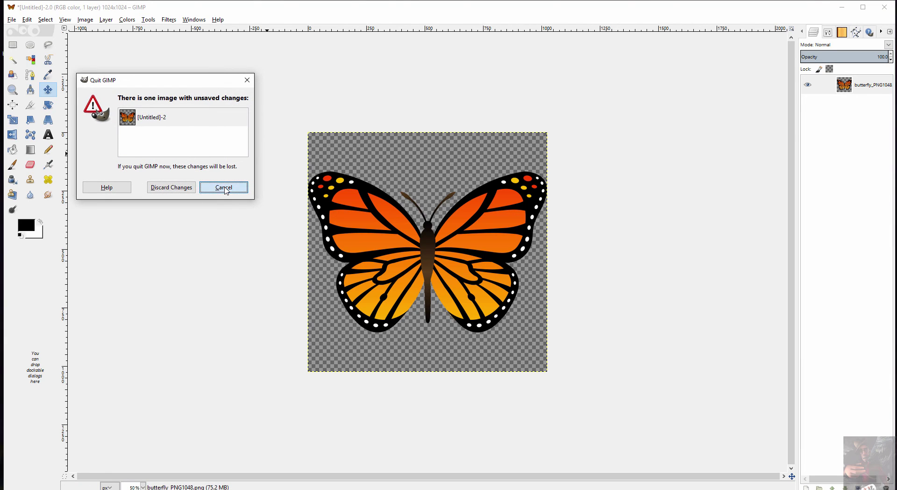
{"action": "left_click", "coordinate": [175, 189]}
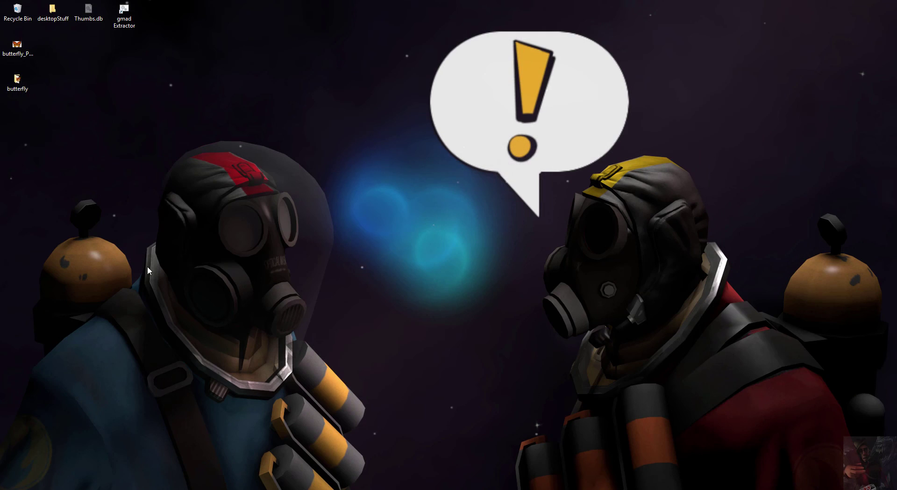
Open the desktop butterfly folder to see butterfly.png and butterfly.vtf.
{"action": "double_click", "coordinate": [22, 79]}
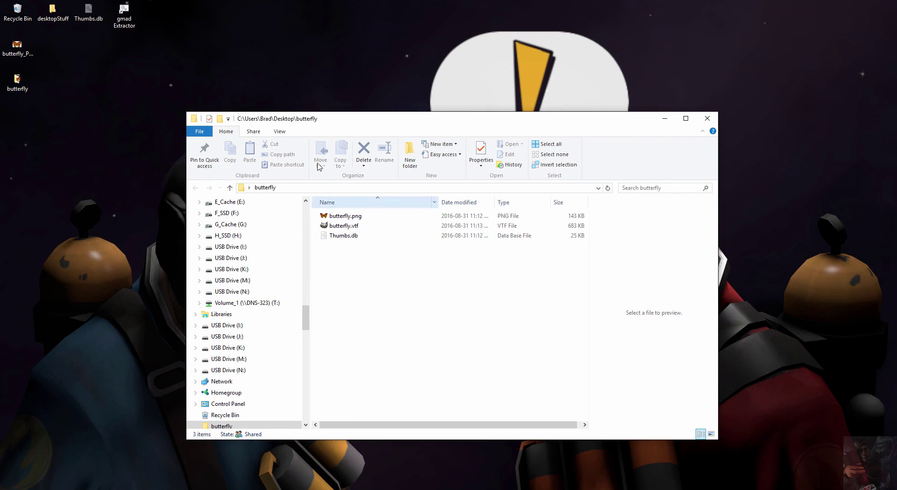